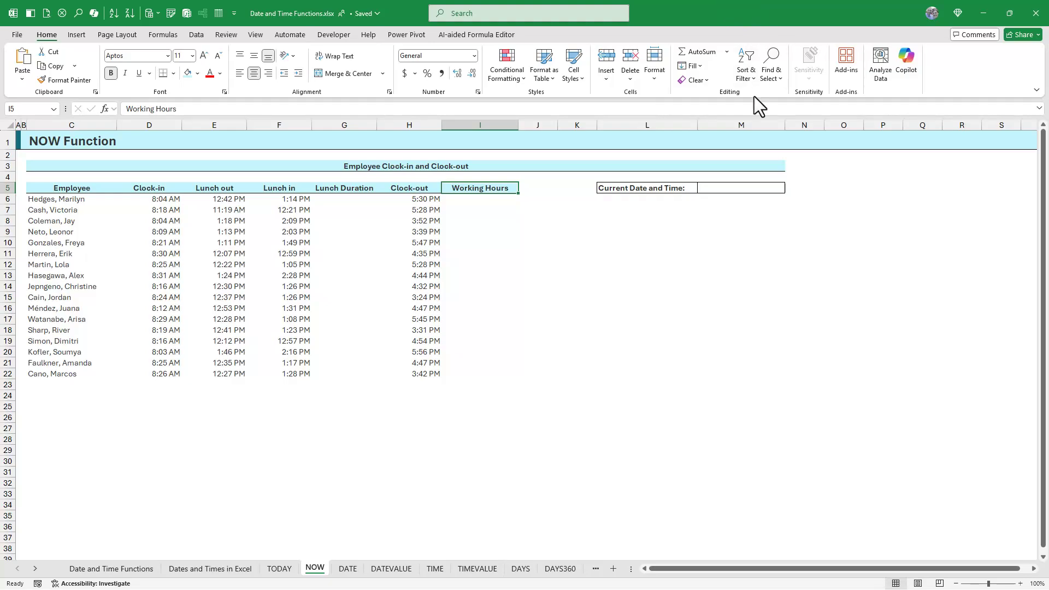
# Select M5, the Current Date and Time cell, and bring up the Formulas ribbon
pyautogui.click(750, 189)
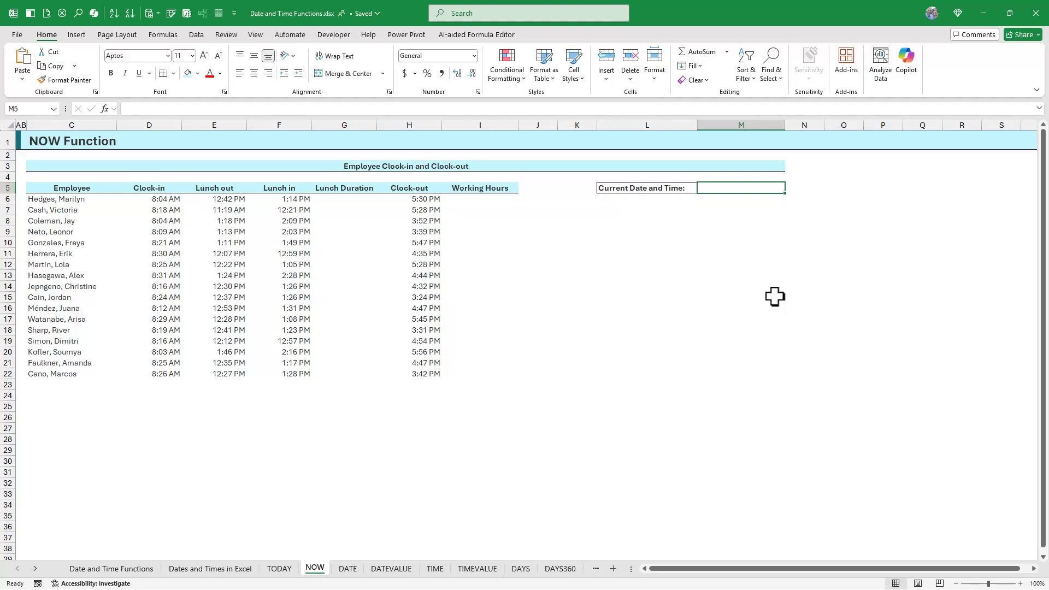
pyautogui.click(162, 35)
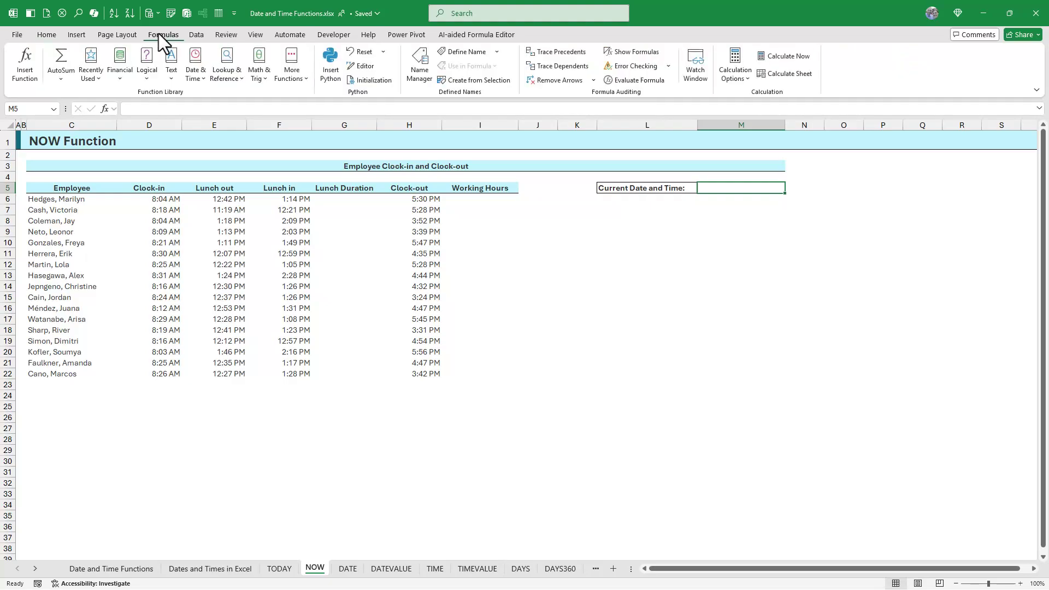
# Insert =NOW() into M5 from the Date & Time functions, showing 2/5/2025 16:33
pyautogui.click(196, 67)
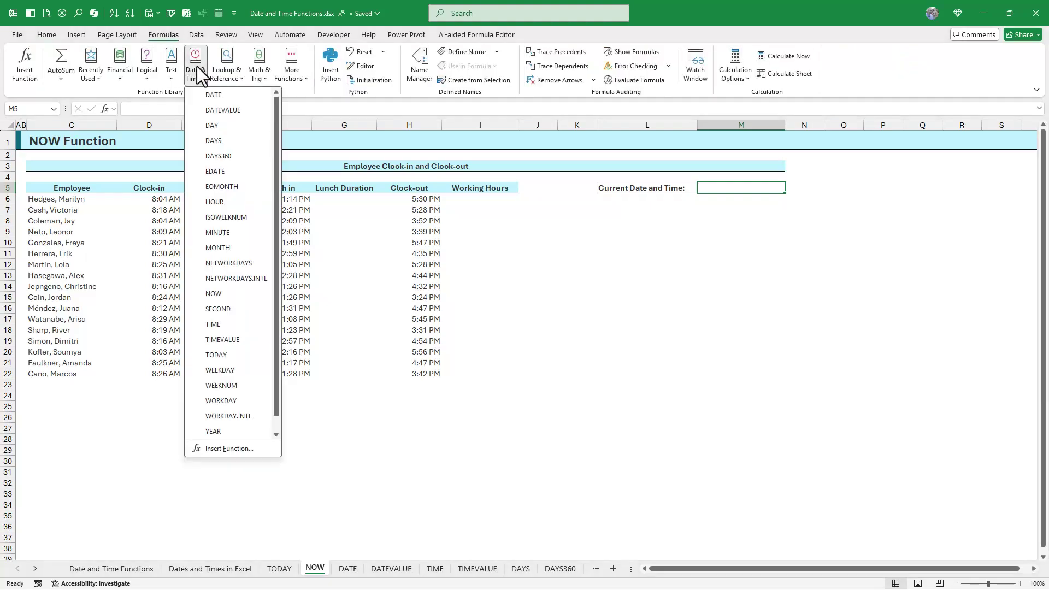
pyautogui.click(218, 296)
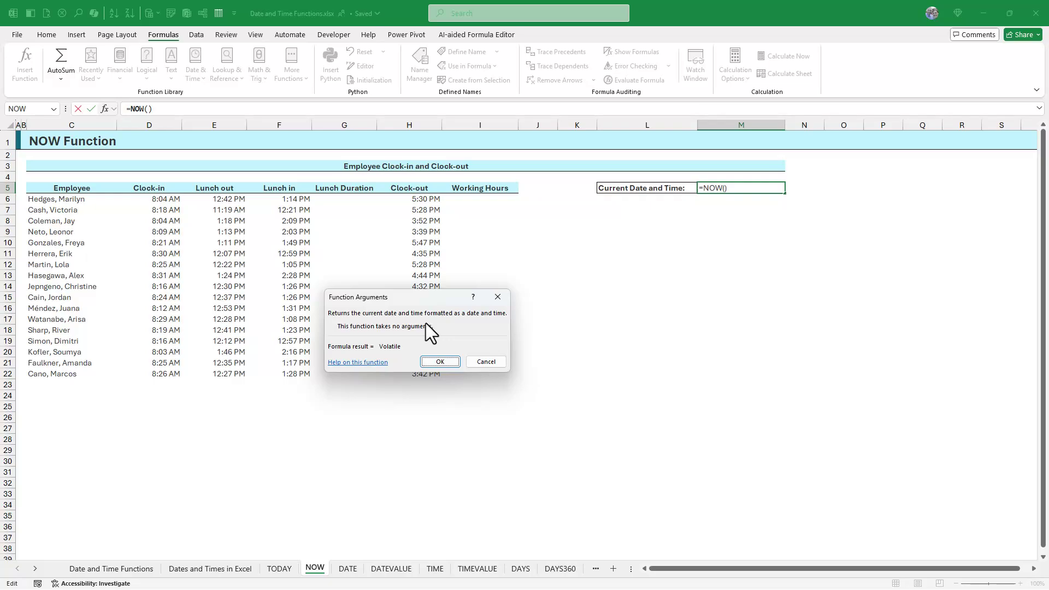
pyautogui.click(450, 356)
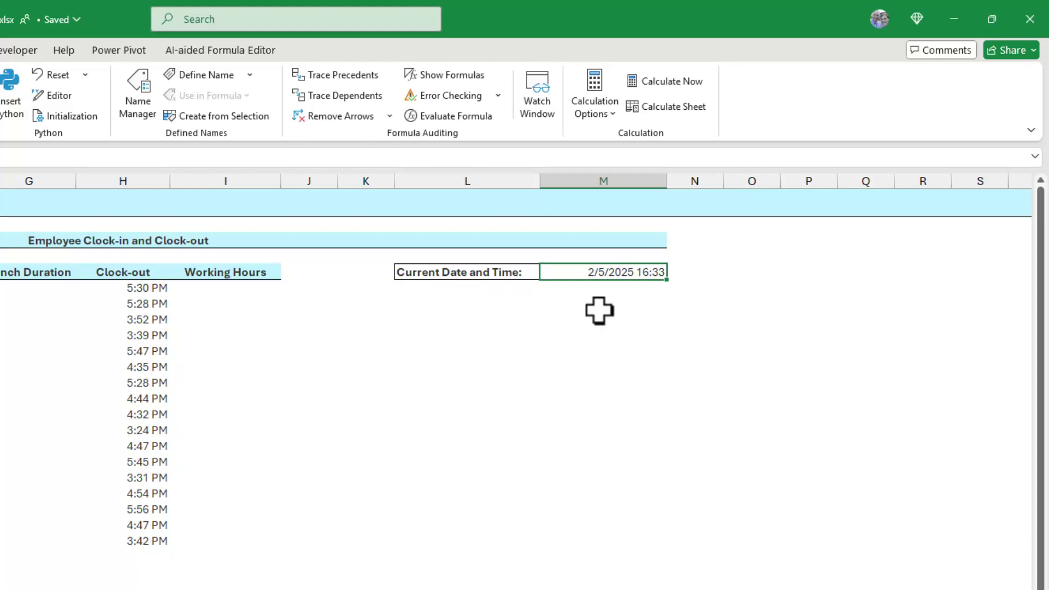
# Apply the Time number format to M5 so it shows 4:33:43 PM
pyautogui.click(46, 34)
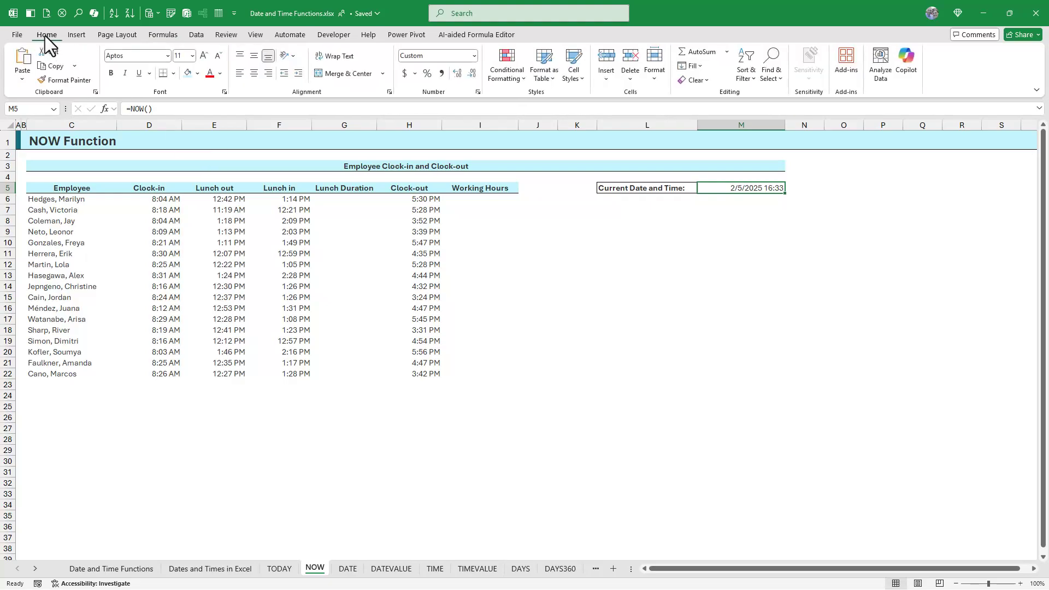
pyautogui.click(474, 56)
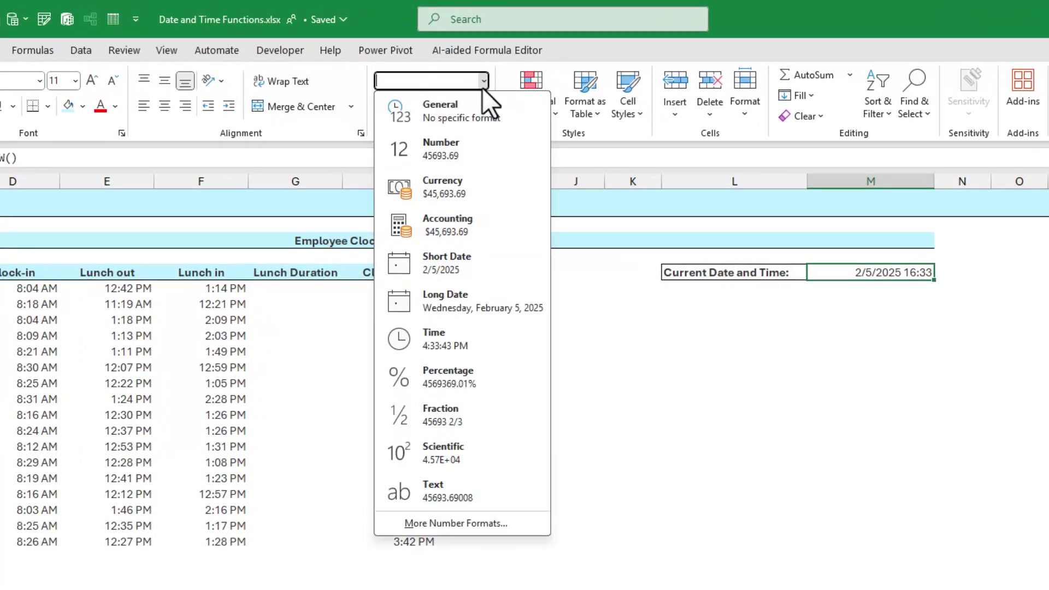
pyautogui.click(499, 352)
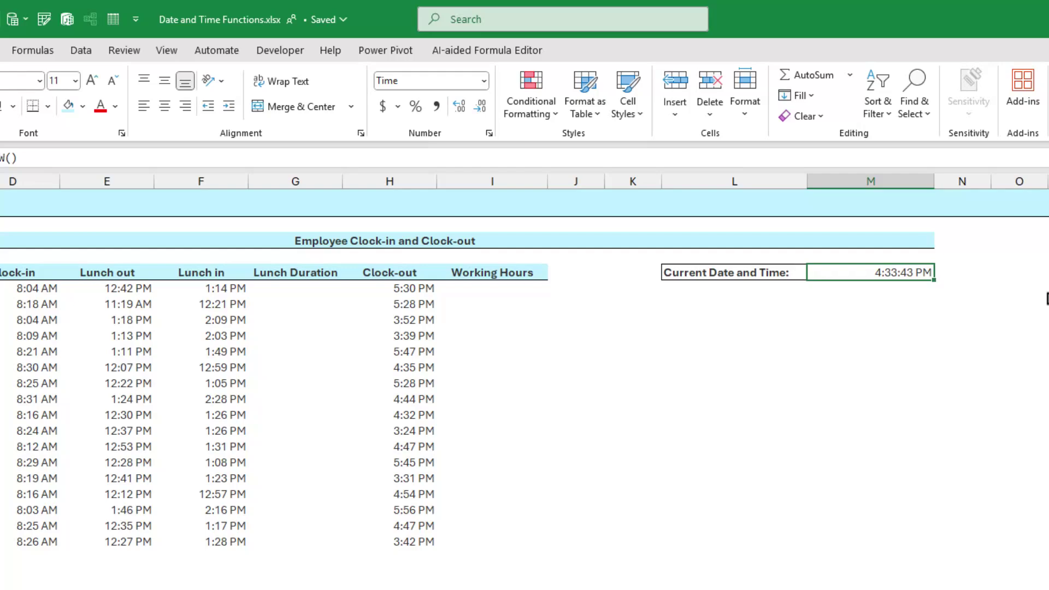
pyautogui.click(489, 139)
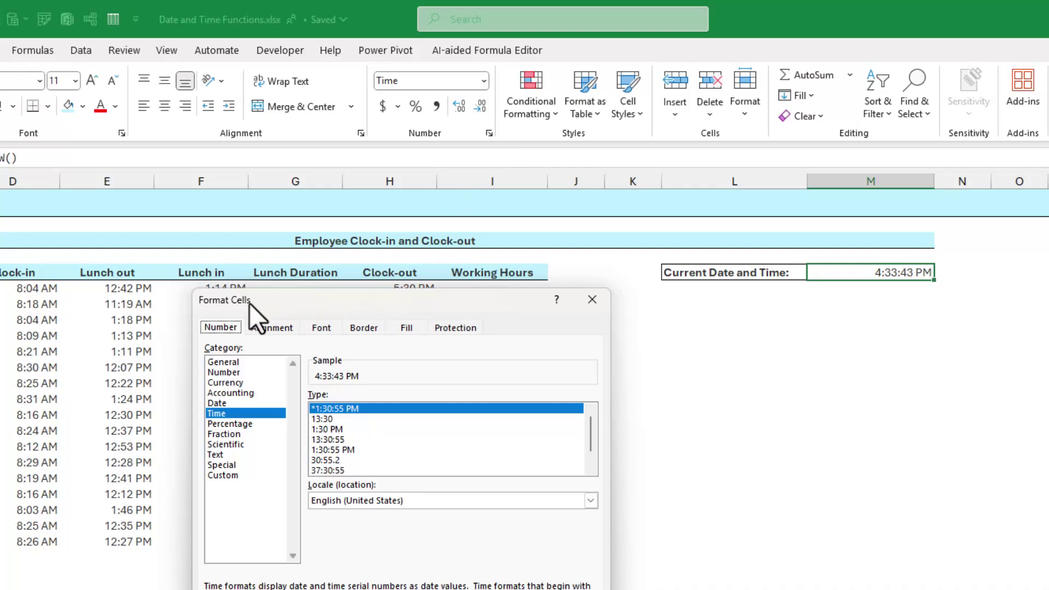
# Switch M5 to the 1:30 PM time type so it reads 4:33 PM without seconds
pyautogui.moveTo(249, 303); pyautogui.dragTo(293, 196)
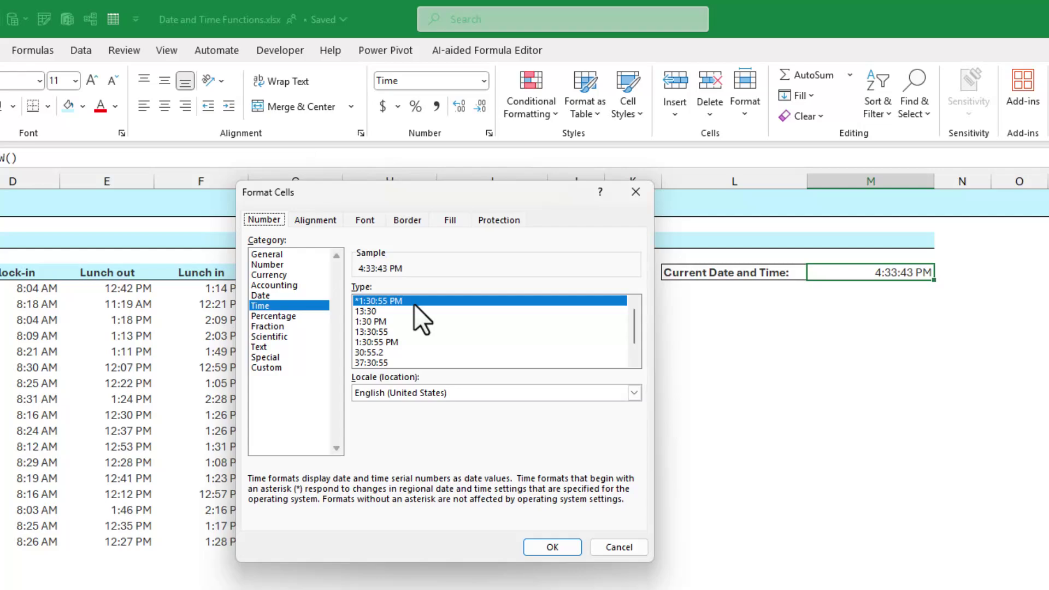
pyautogui.click(379, 323)
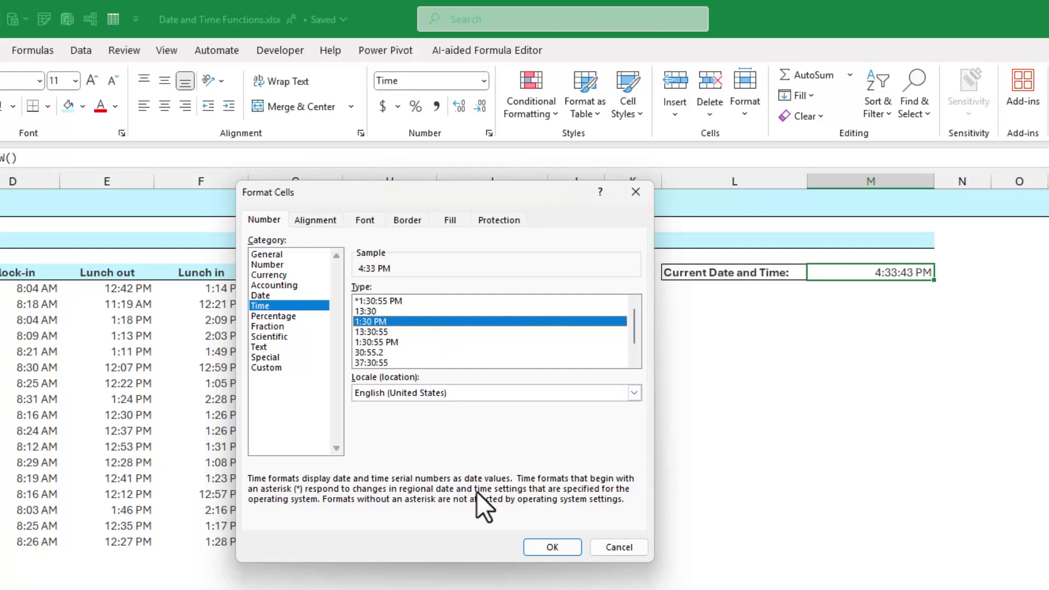
pyautogui.click(551, 547)
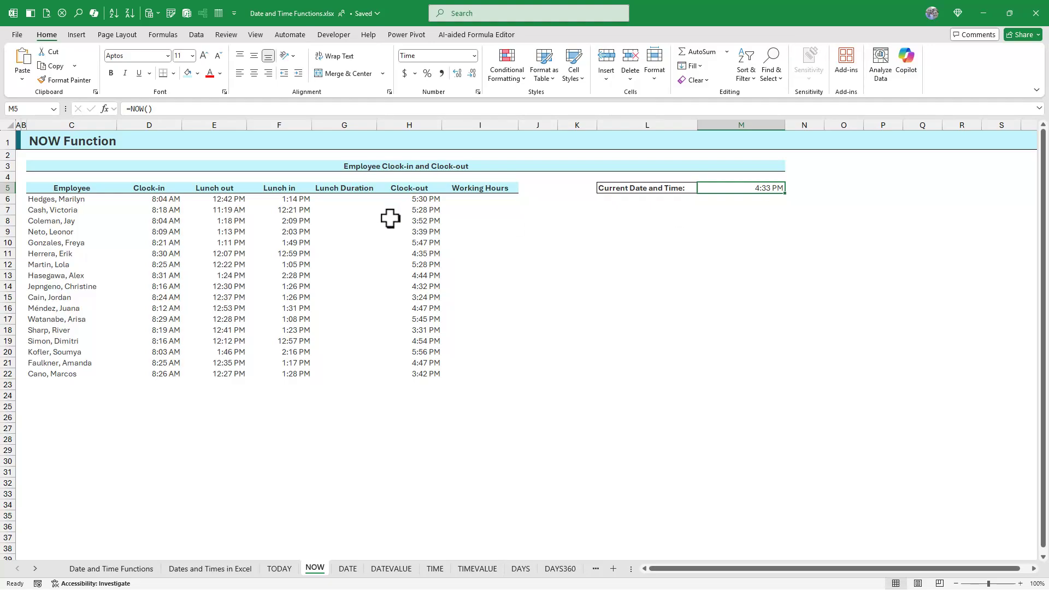
# Enter =F6-E6 in G6 to calculate the first lunch duration, showing 12:32 AM
pyautogui.click(359, 200)
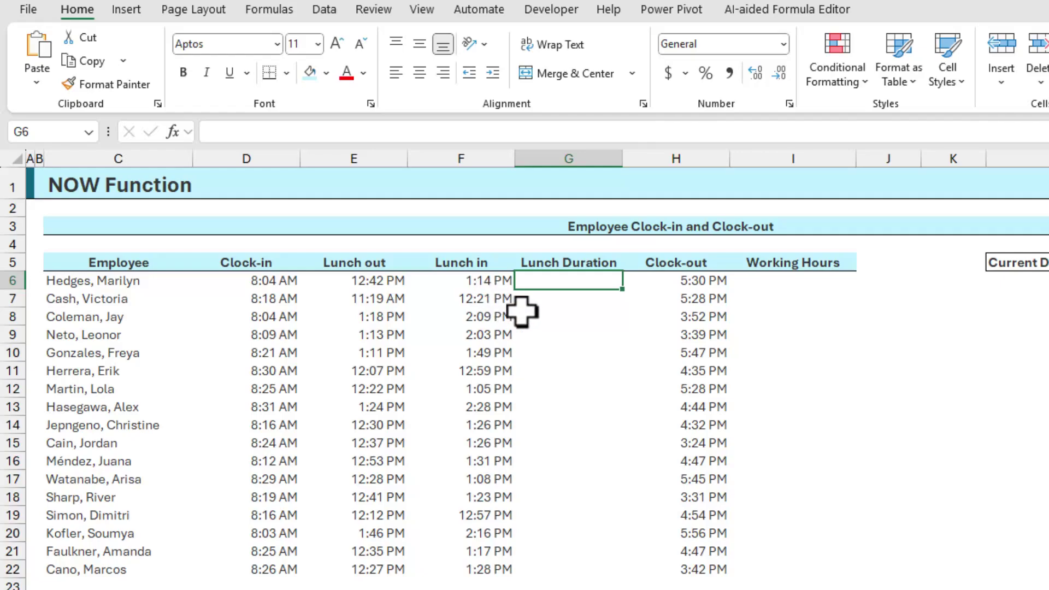
pyautogui.write('=')
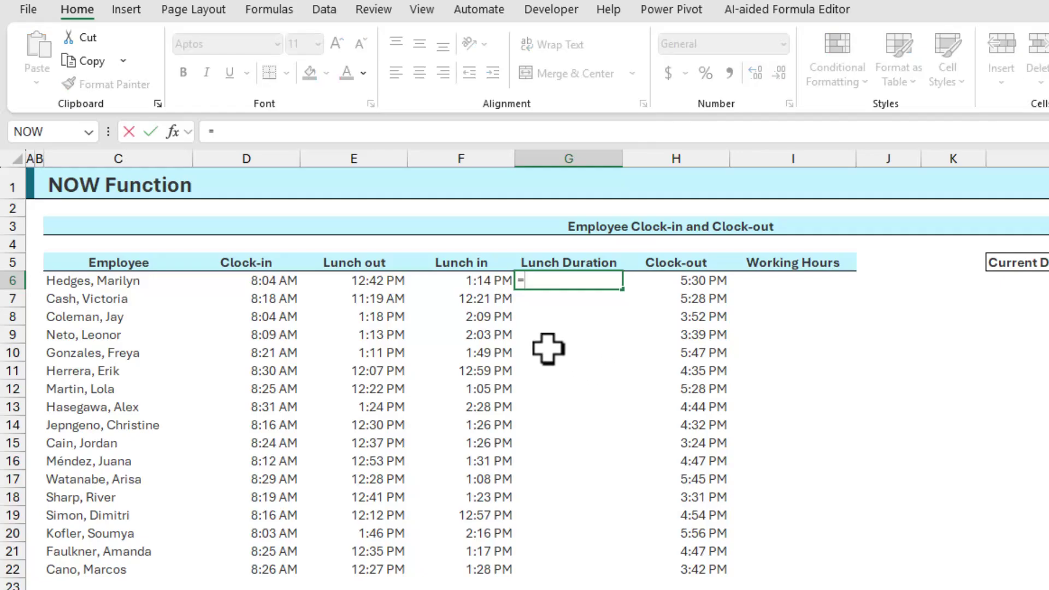
pyautogui.click(481, 282)
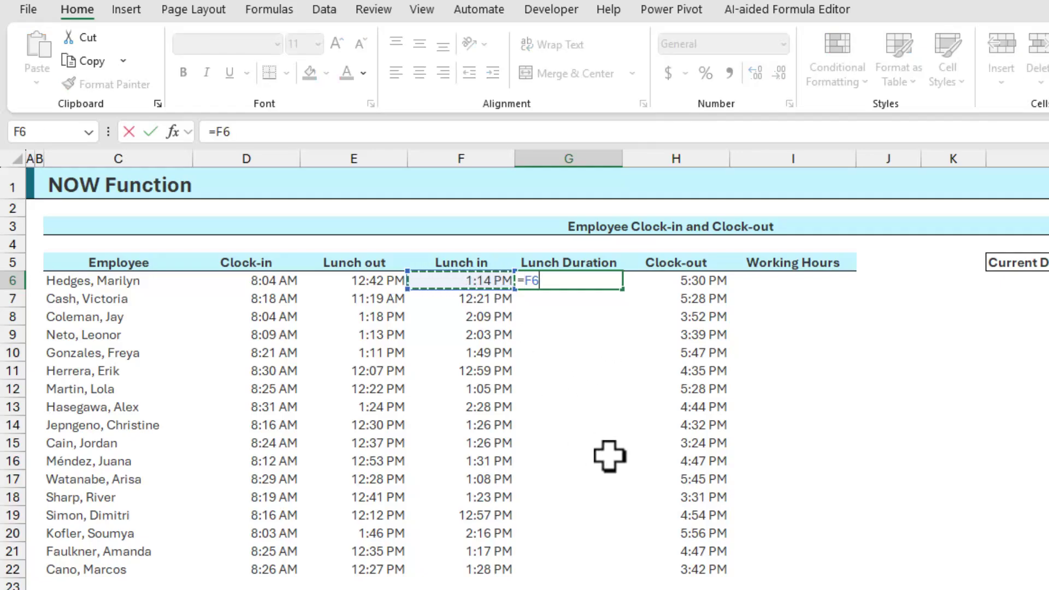
pyautogui.write('-')
pyautogui.click(362, 284)
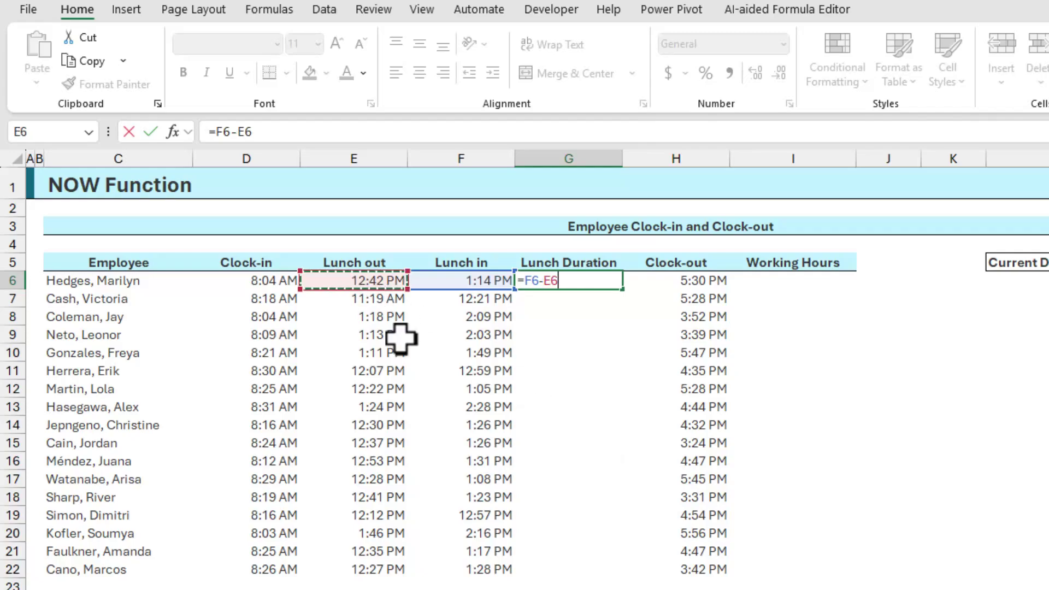
pyautogui.press('Return')
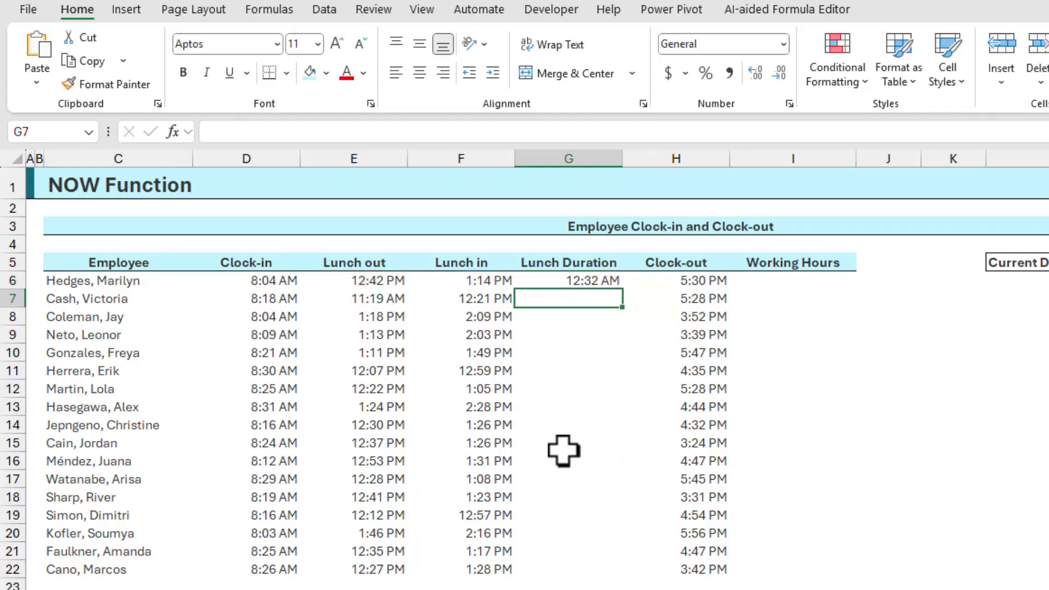
pyautogui.click(593, 282)
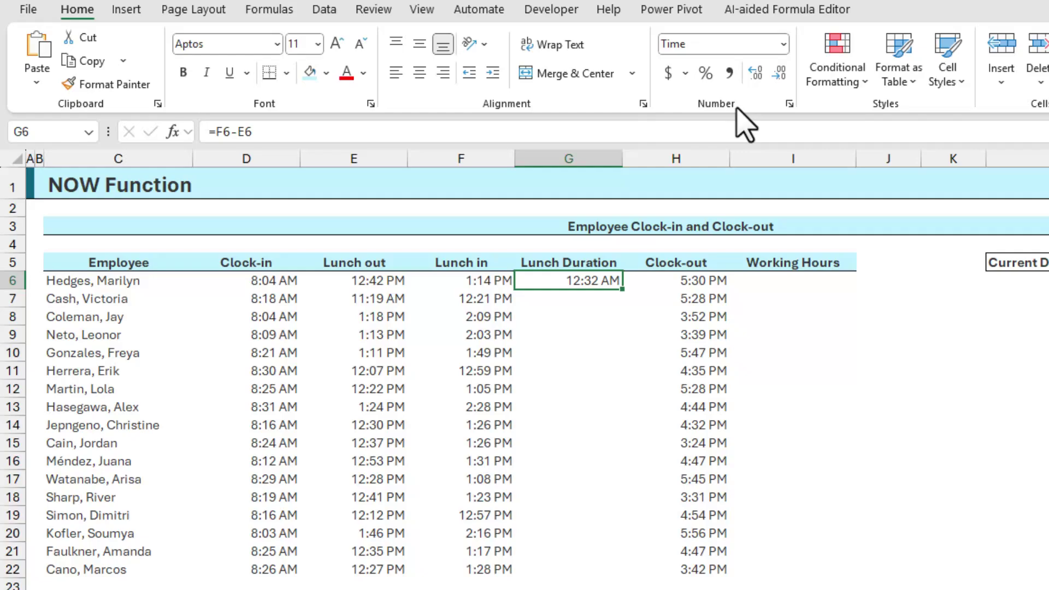
pyautogui.click(790, 104)
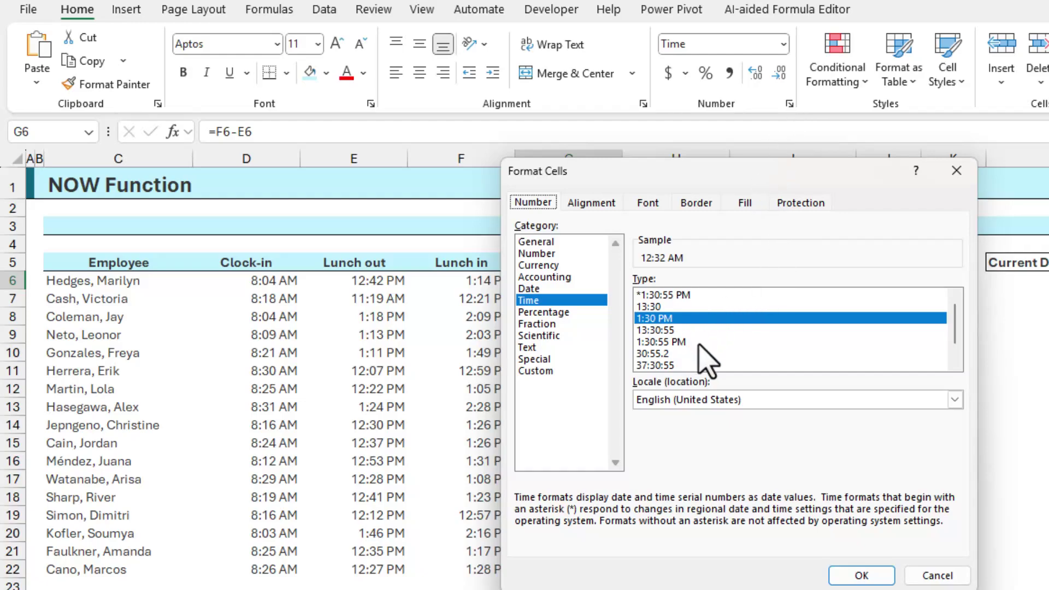
# Give G6 the 13:30 time format so the lunch duration reads 0:32
pyautogui.click(644, 354)
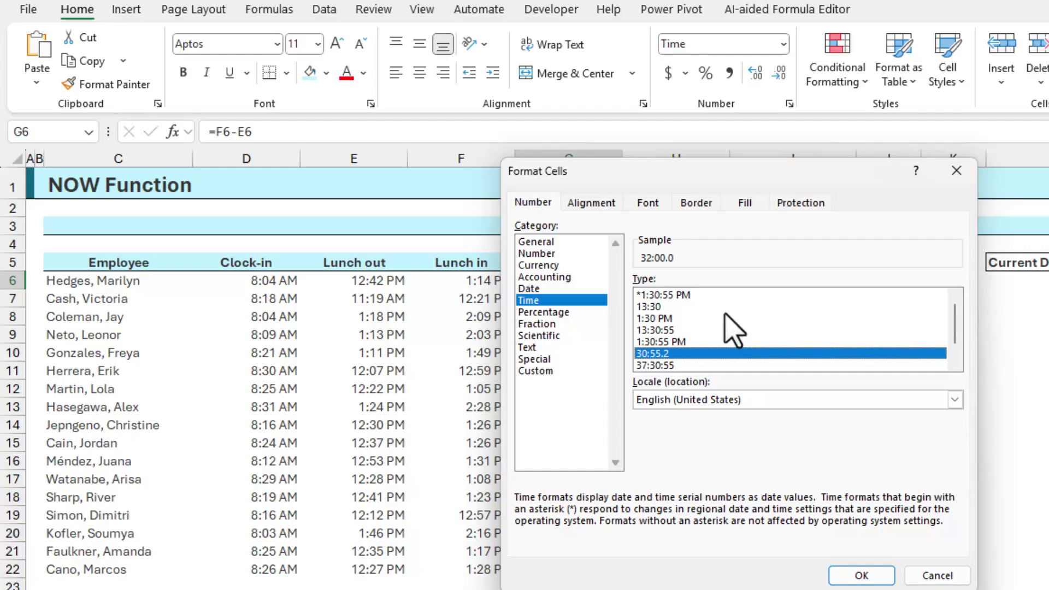
pyautogui.click(676, 331)
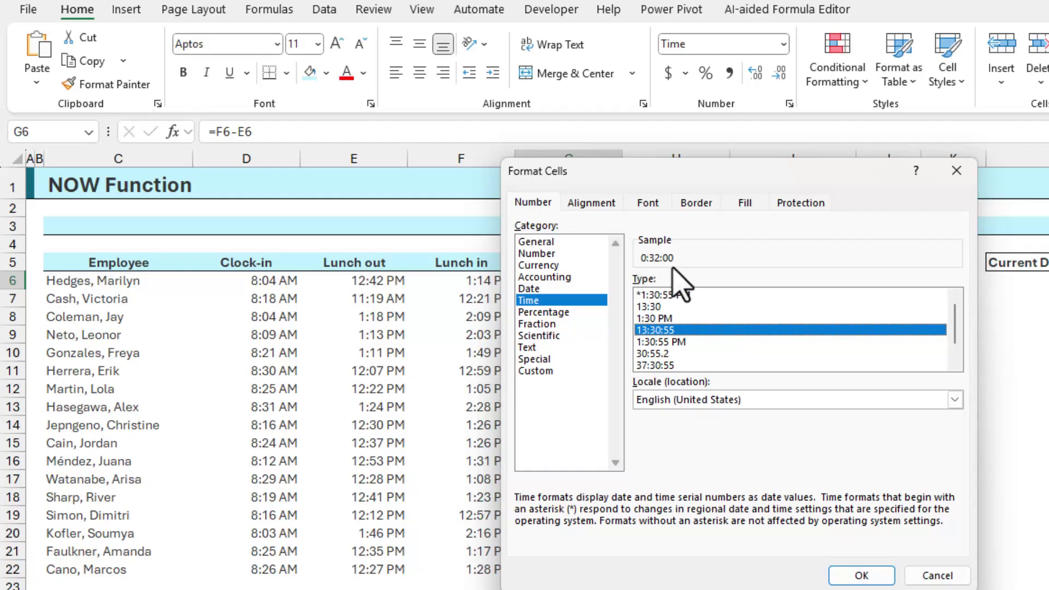
pyautogui.click(673, 307)
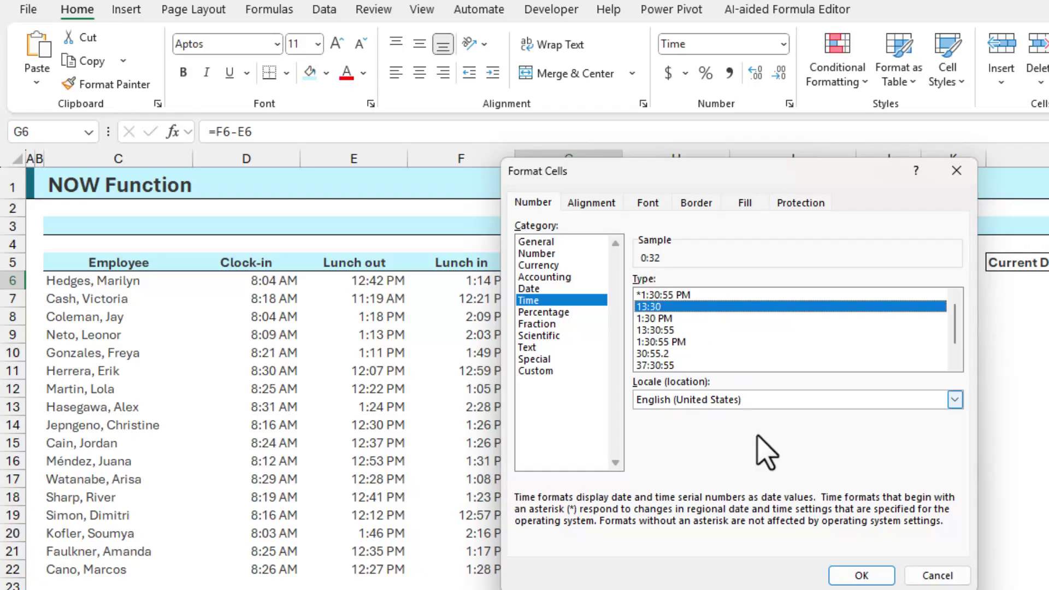
pyautogui.click(862, 575)
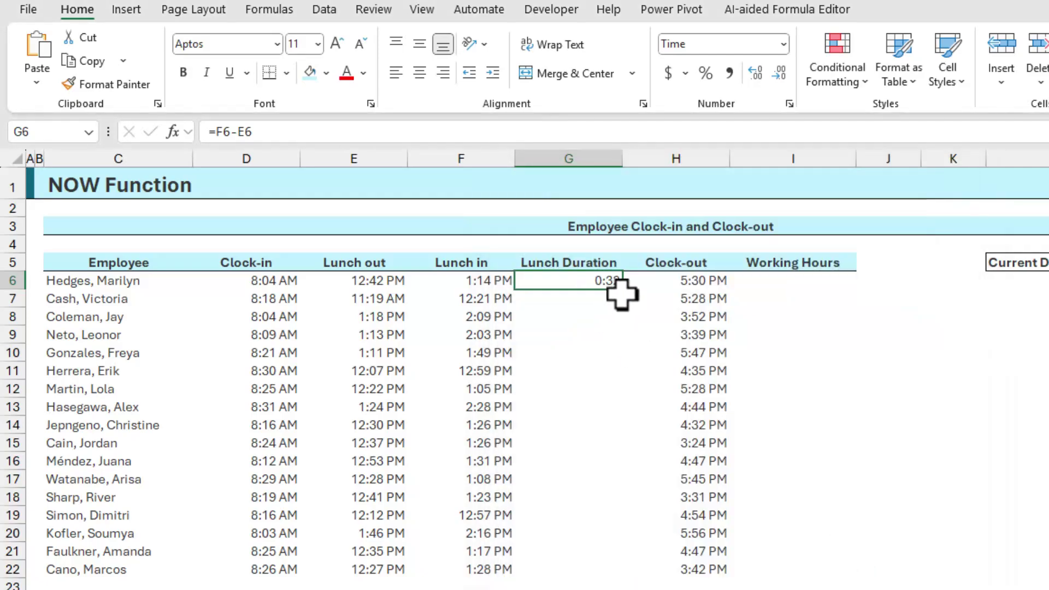
pyautogui.click(628, 281)
pyautogui.click(610, 282)
# Fill the lunch duration formula down to G22 and spot-check G13, G9 and G7
pyautogui.doubleClick(623, 288)
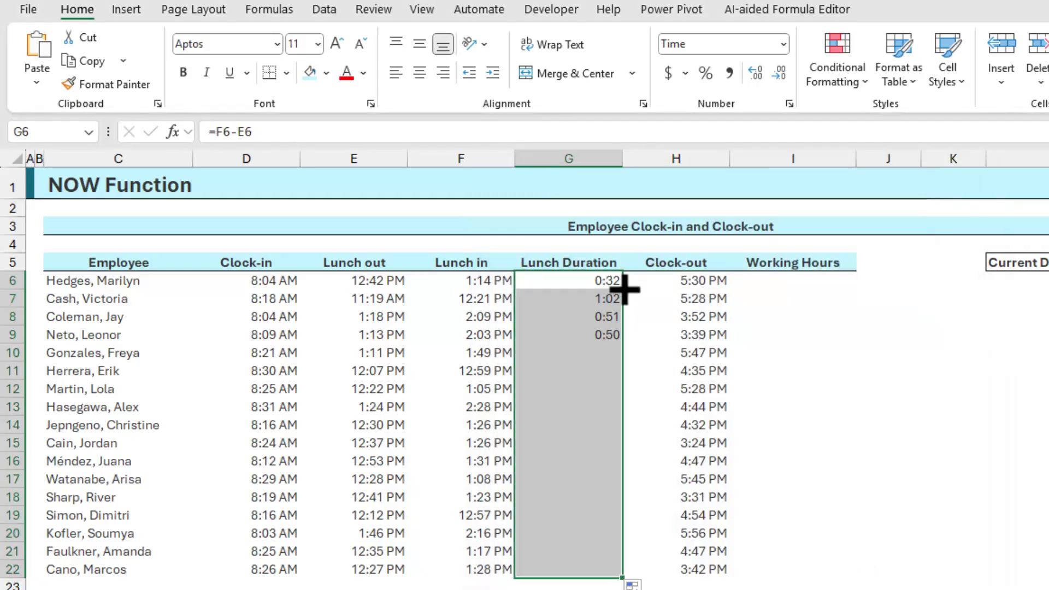
pyautogui.moveTo(606, 295); pyautogui.dragTo(597, 565)
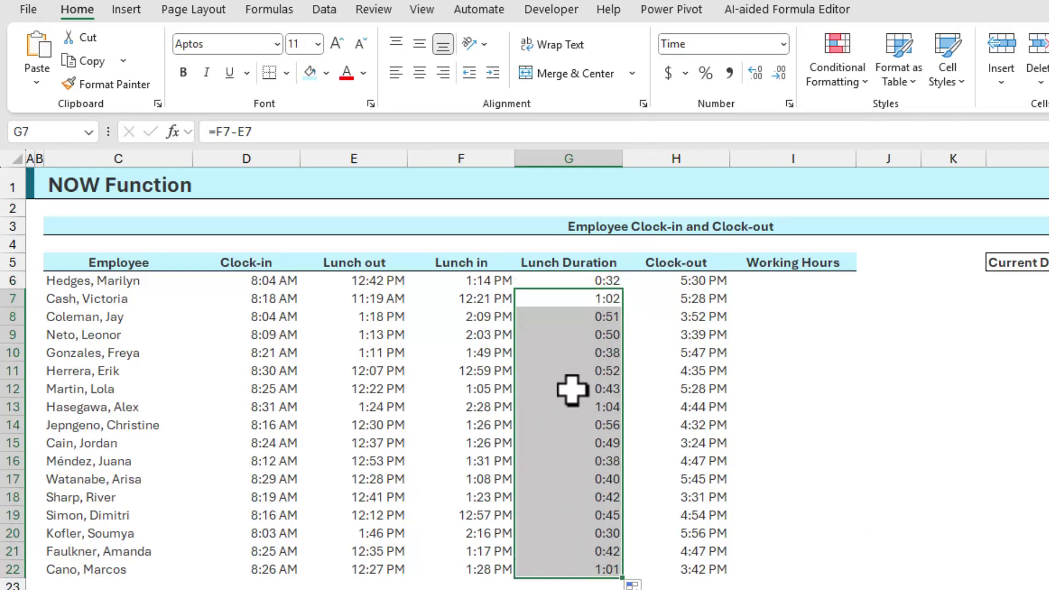
pyautogui.click(572, 408)
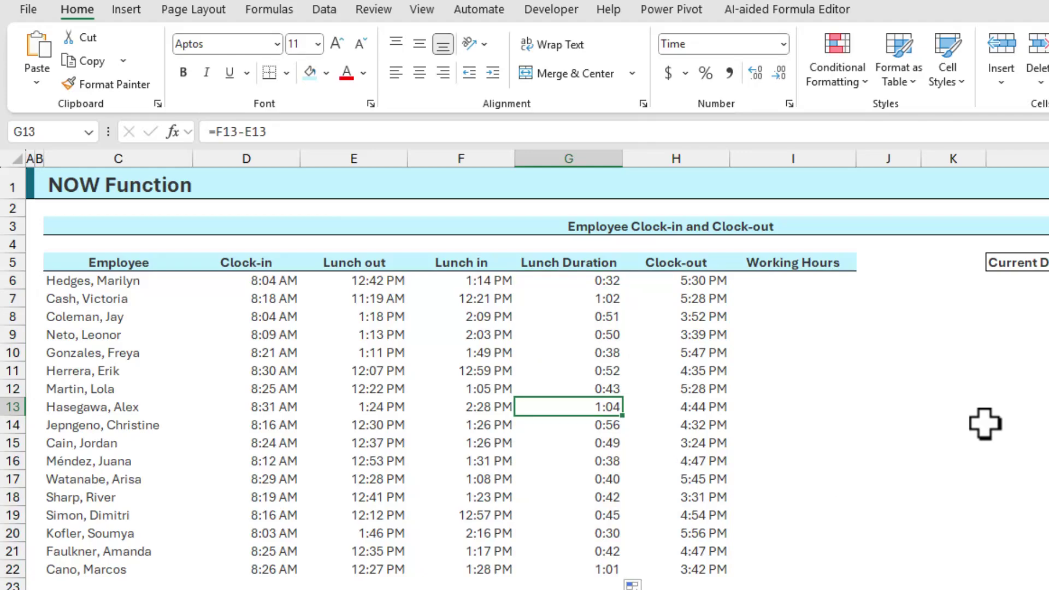
pyautogui.click(585, 334)
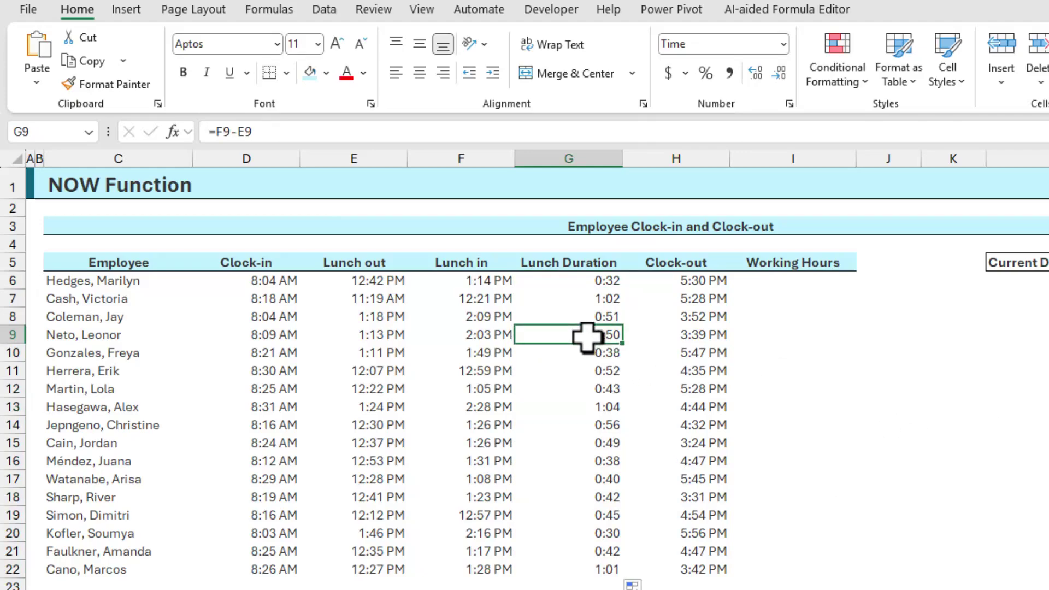
pyautogui.click(586, 298)
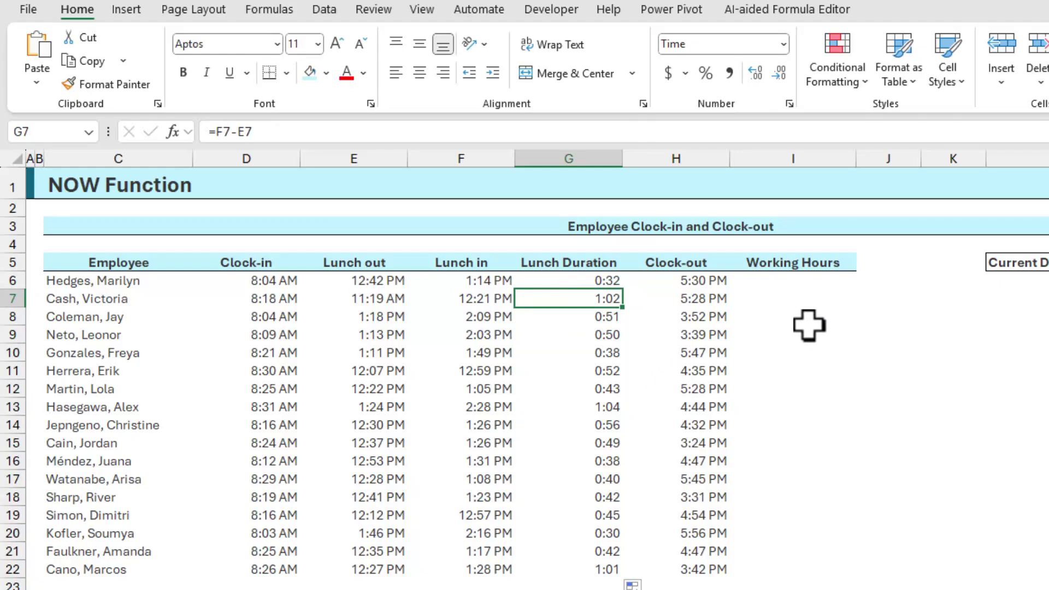
# Review row 6's clock-out, clock-in and lunch values, then select Working Hours cell I6
pyautogui.click(701, 280)
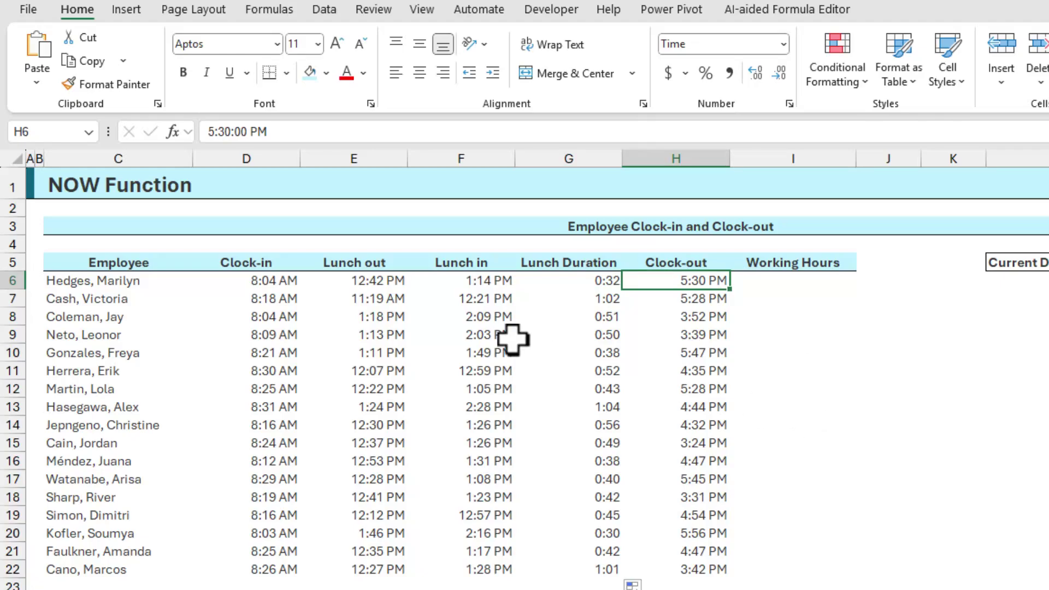
pyautogui.click(284, 285)
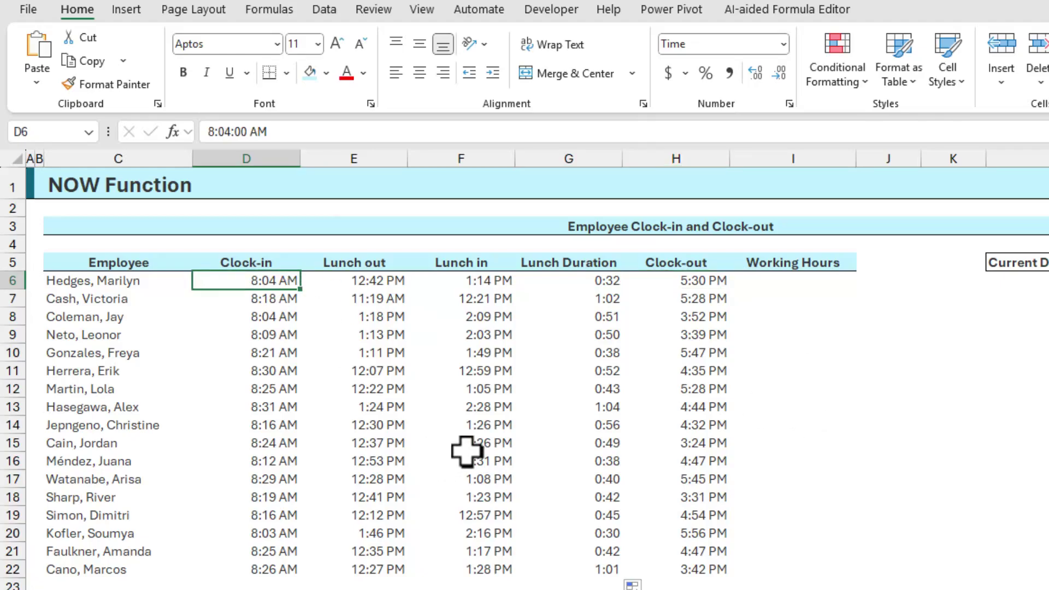
pyautogui.click(591, 281)
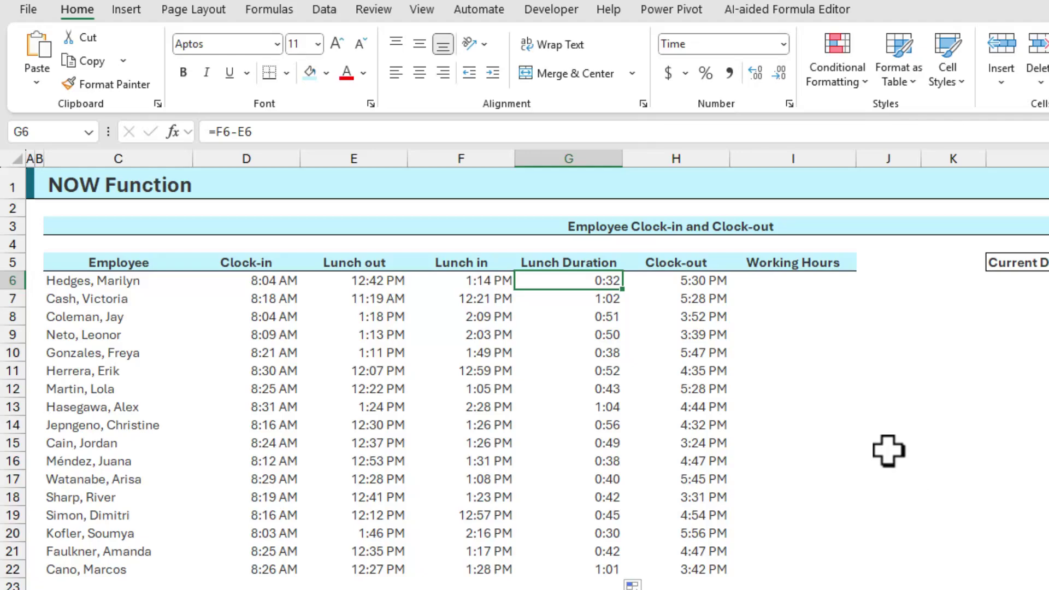
pyautogui.click(799, 283)
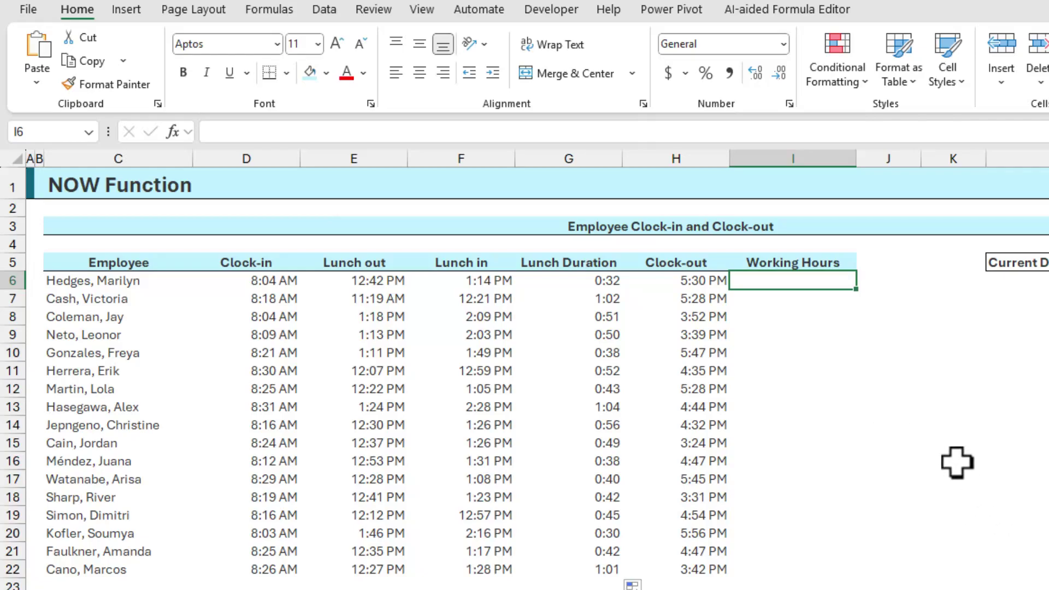
# Enter =H6-D6-G6 in I6 for the first working hours, showing 8:54 AM
pyautogui.write('=')
pyautogui.click(690, 278)
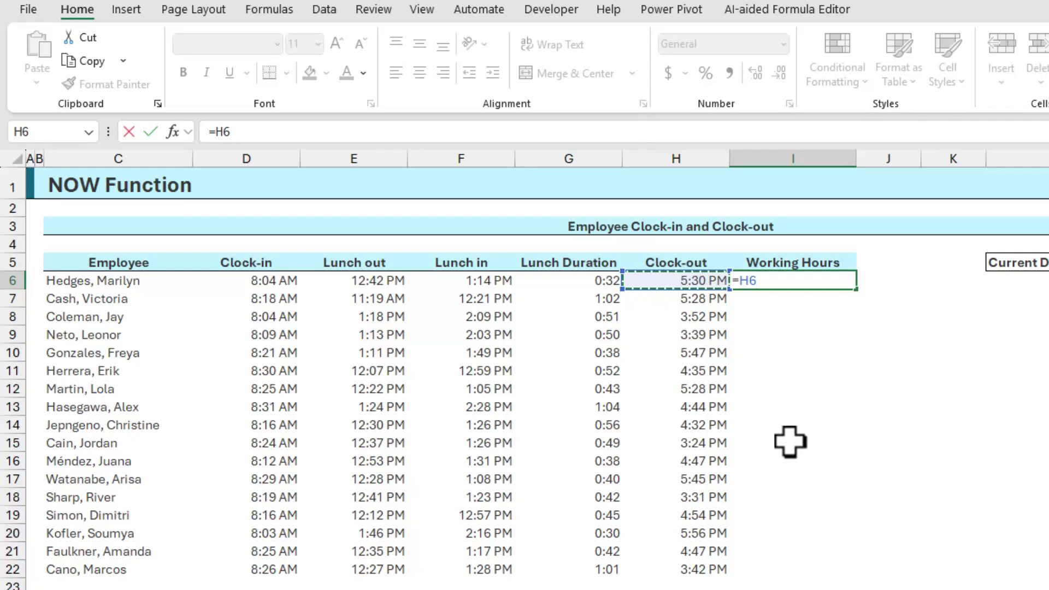
pyautogui.write('-')
pyautogui.click(270, 280)
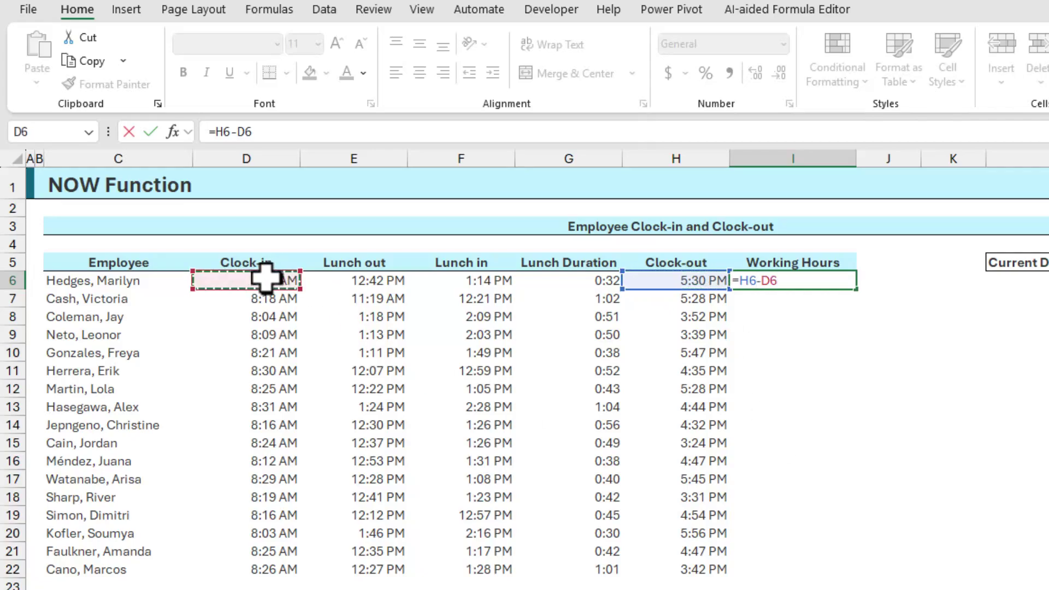
pyautogui.write('-')
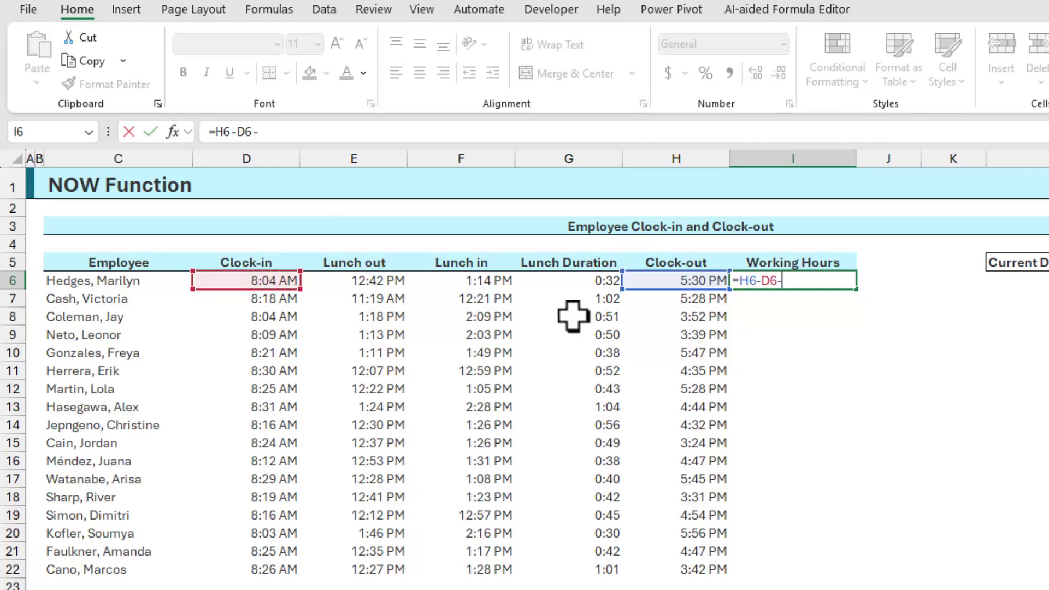
pyautogui.click(575, 283)
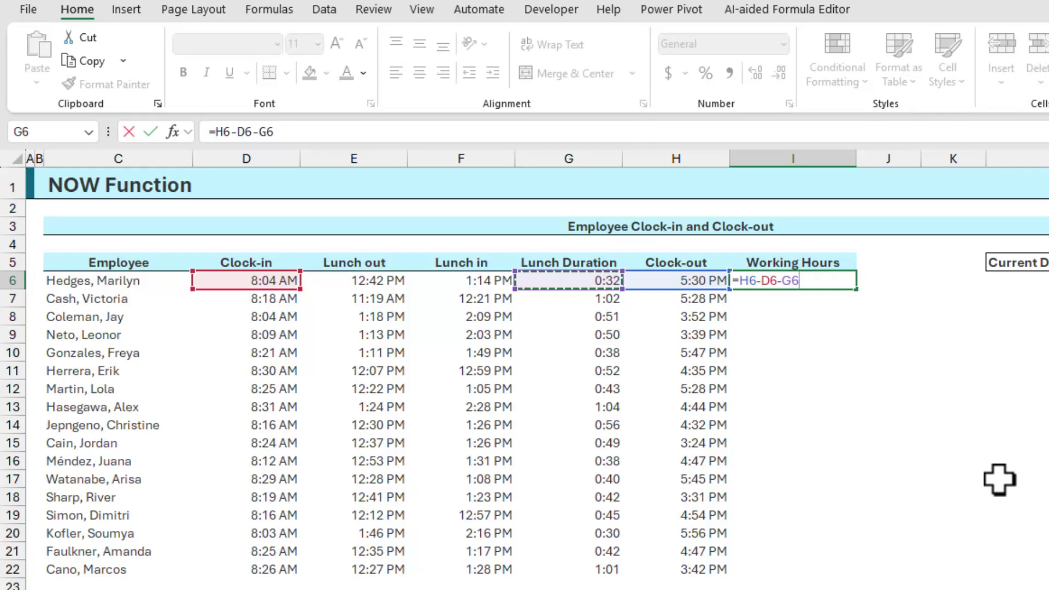
pyautogui.press('Return')
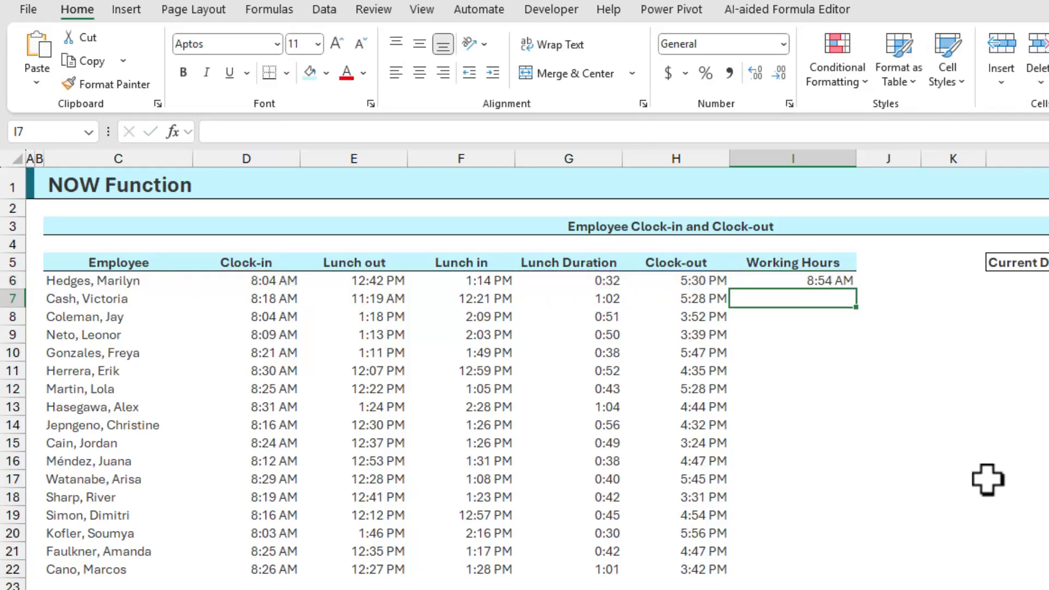
pyautogui.click(836, 284)
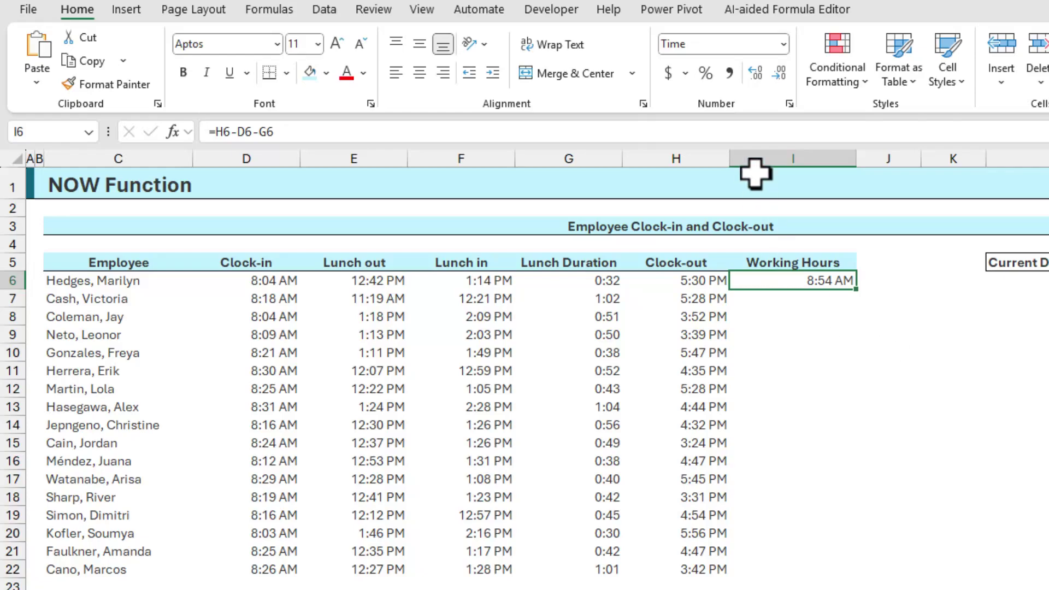
# Give I6 the 13:30 time format so the working hours read 8:54
pyautogui.click(789, 103)
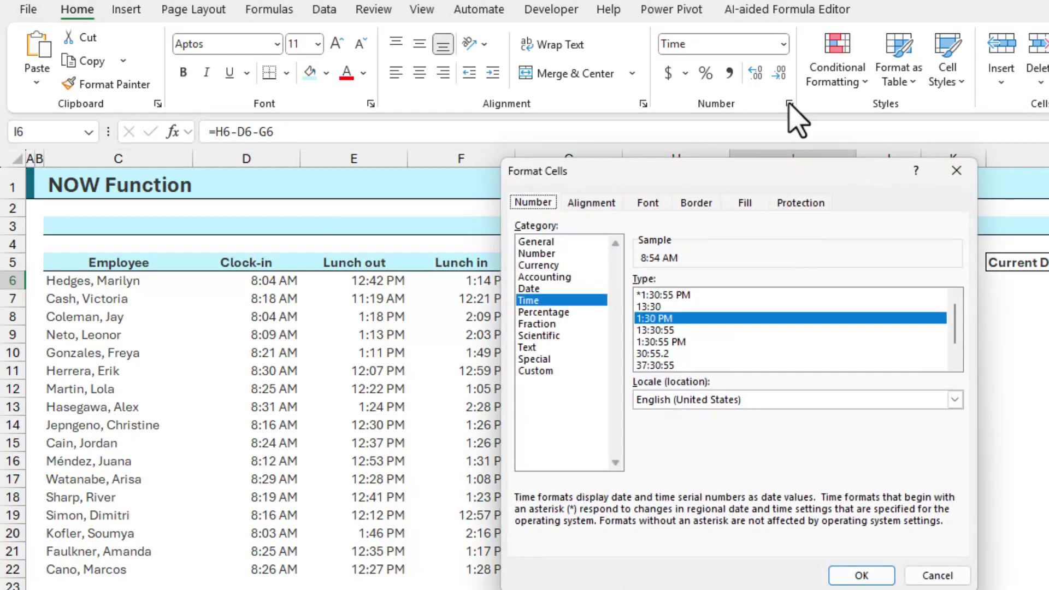
pyautogui.click(666, 306)
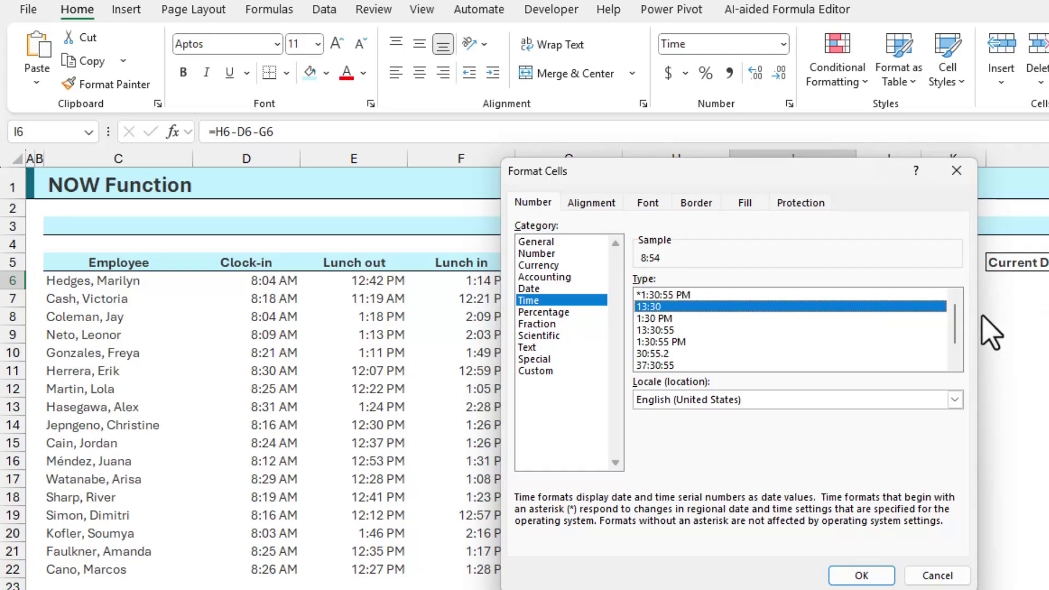
pyautogui.click(861, 575)
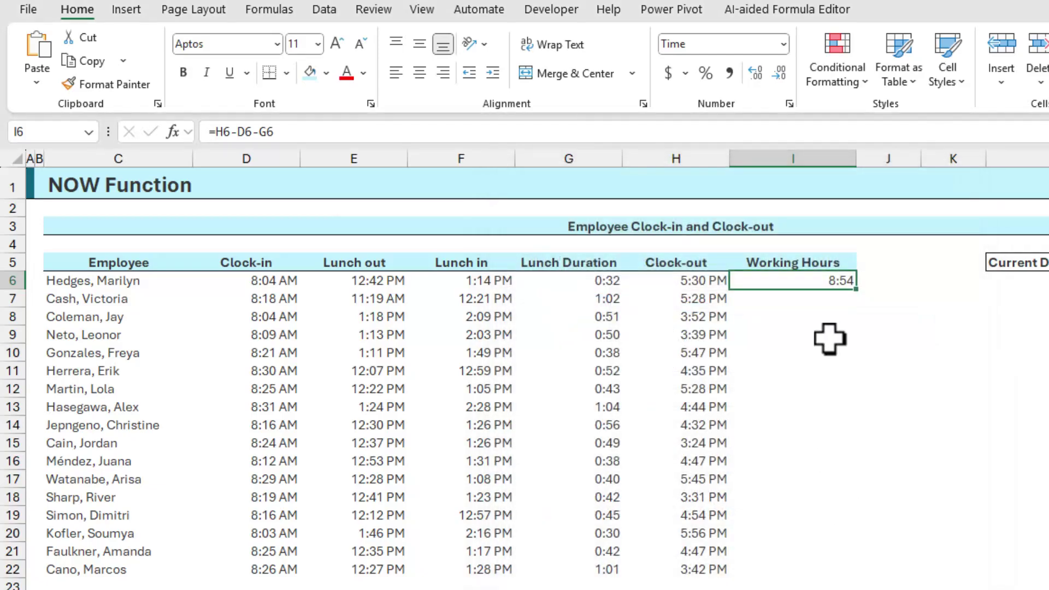
# Fill the working hours formula down to I22 and spot-check I9, I13, I14, I17 and I20
pyautogui.doubleClick(856, 289)
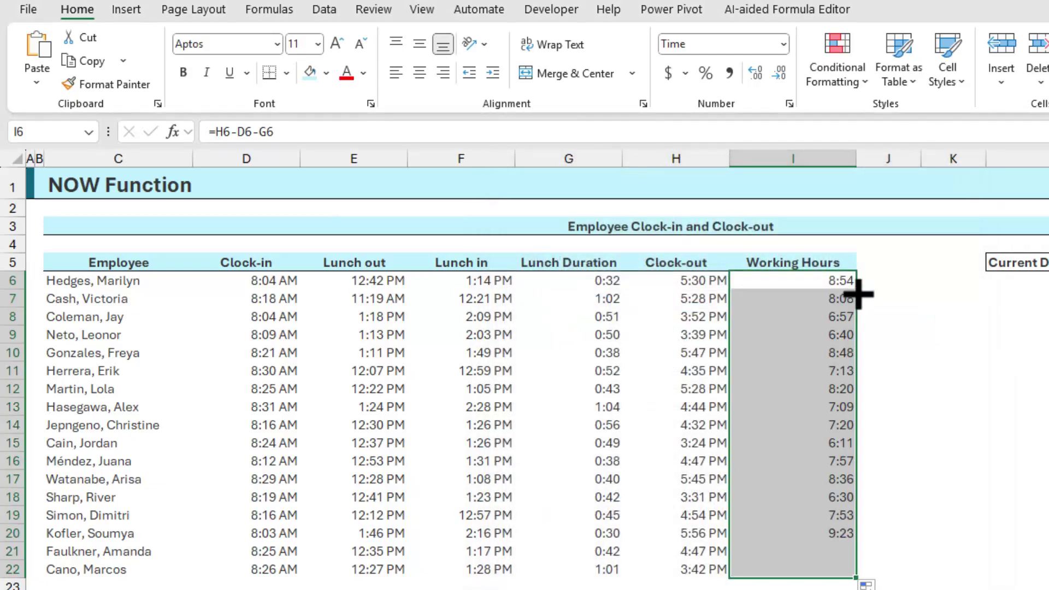
pyautogui.click(831, 335)
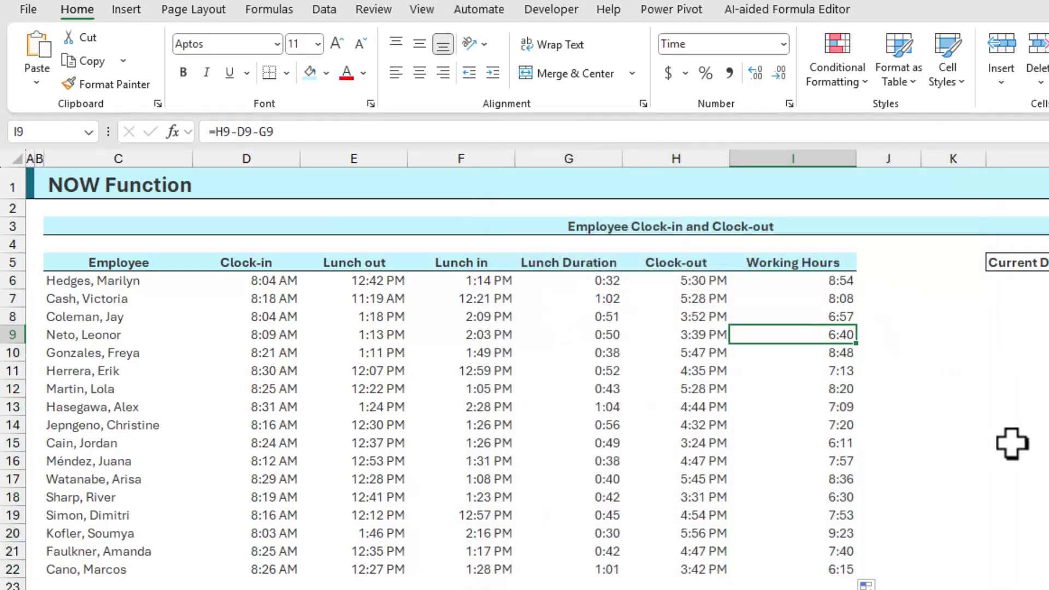
pyautogui.click(812, 411)
pyautogui.click(812, 425)
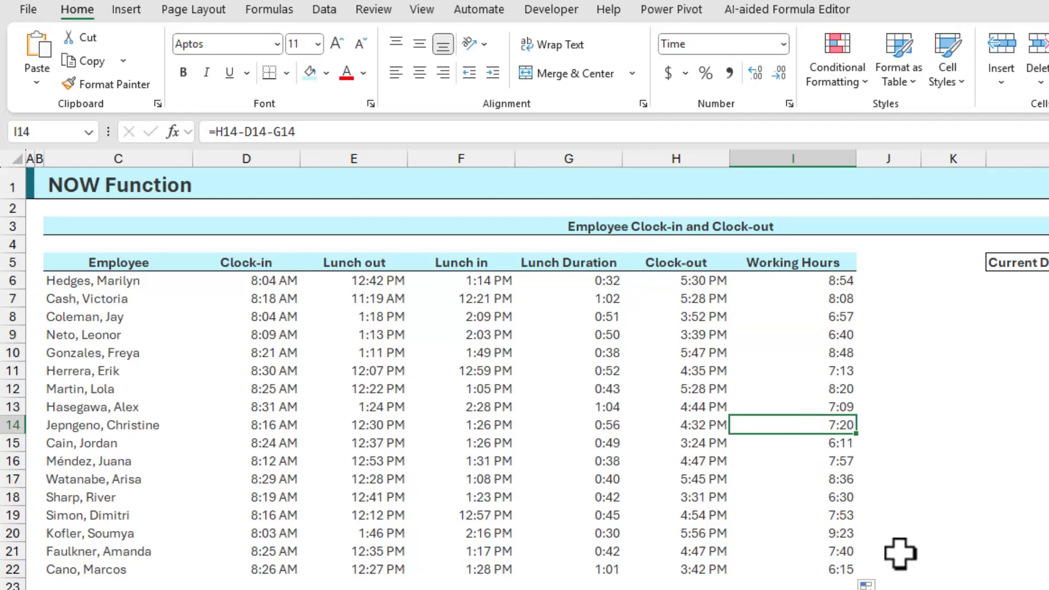
pyautogui.click(823, 479)
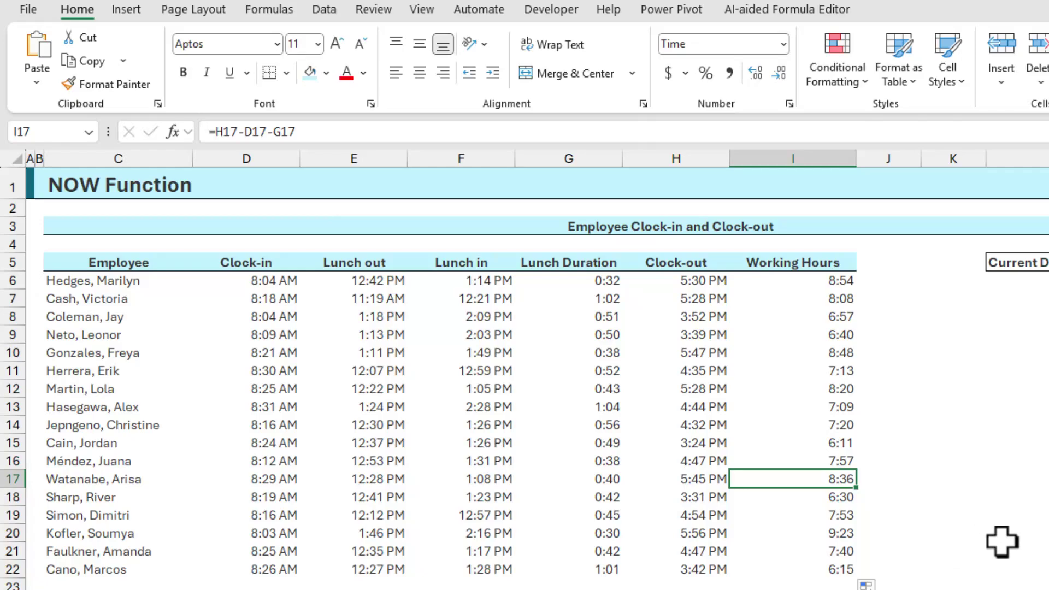
pyautogui.click(824, 534)
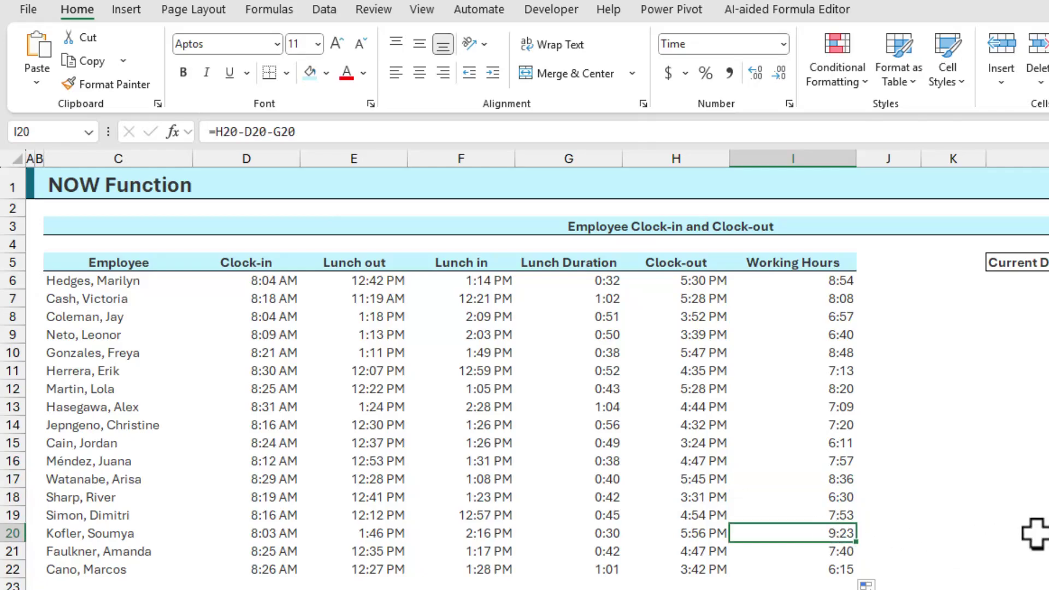